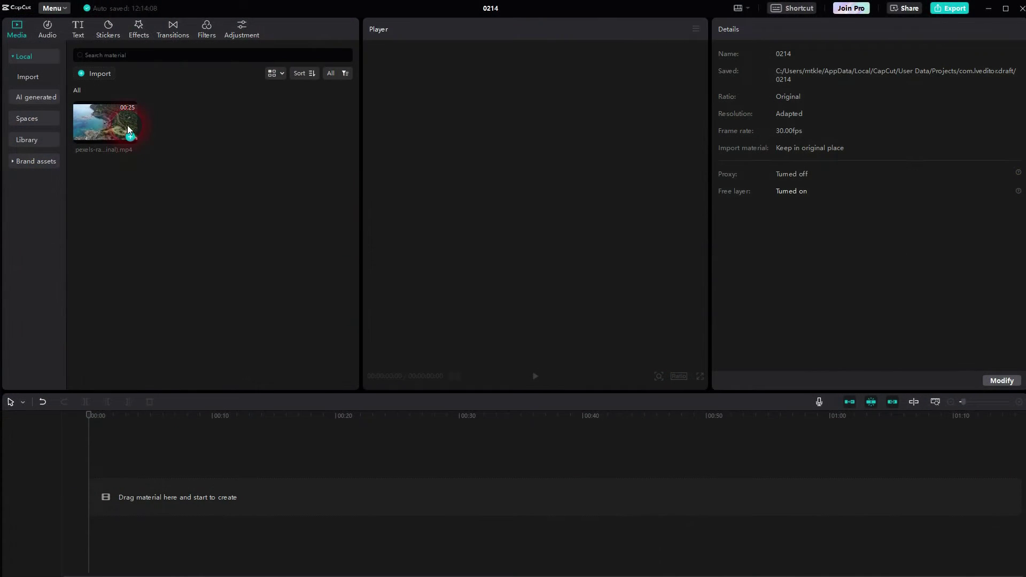
Step: Add the 25-second aerial coastline clip to the timeline and show the Adjustment library
drag(127, 125, 316, 460)
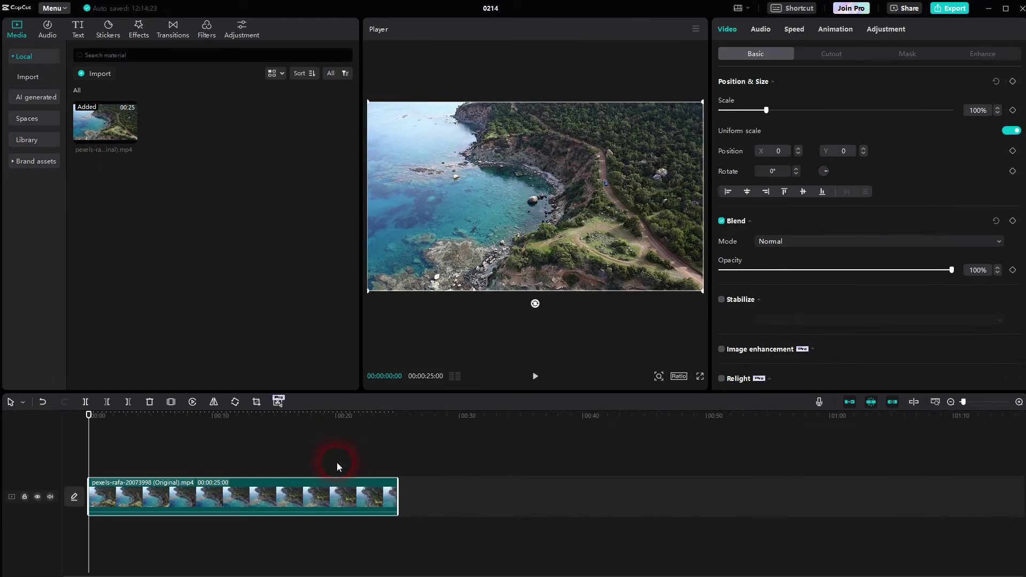
click(244, 25)
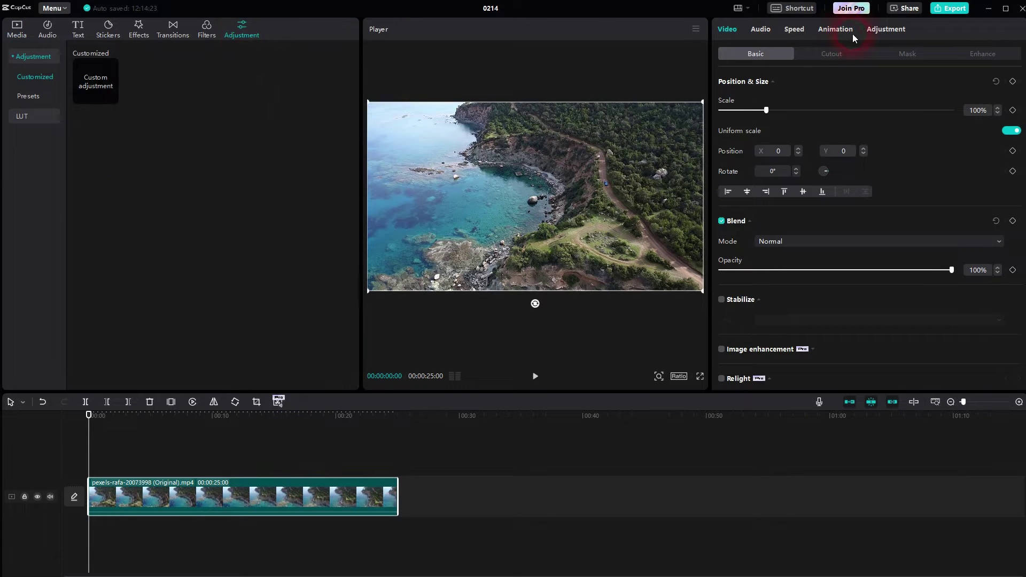
click(743, 8)
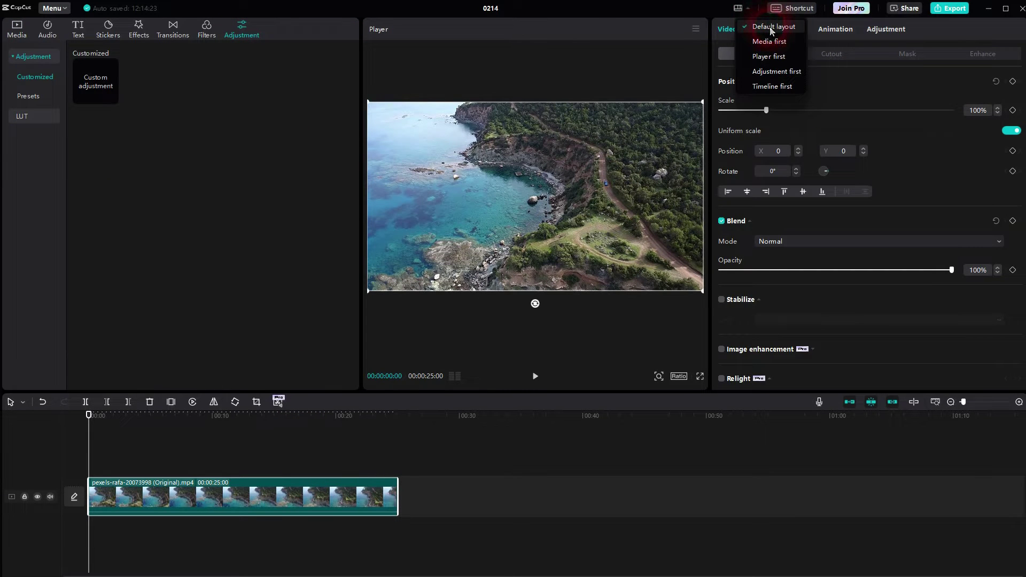
Step: Add a Custom adjustment layer from Customized and stretch it across the whole coastal clip
click(28, 55)
click(41, 75)
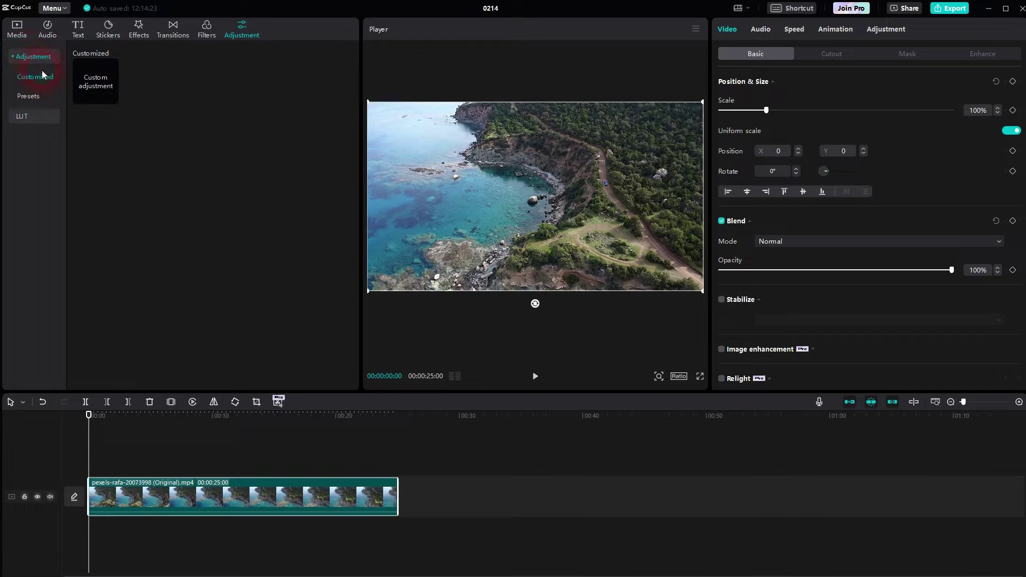
click(112, 97)
drag(126, 468, 397, 470)
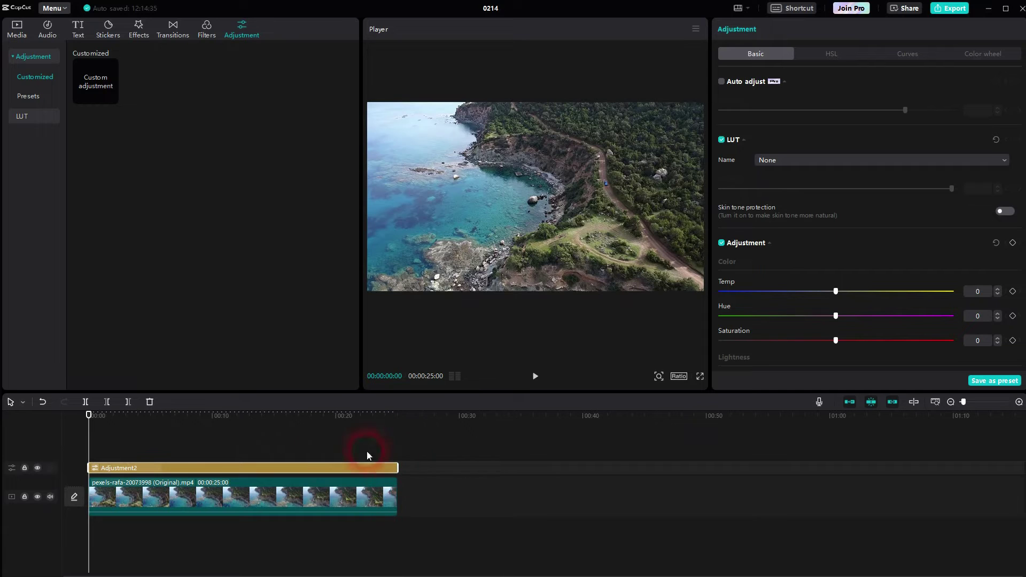
click(345, 486)
click(333, 470)
Step: Look through the HSL, Curves and Color wheel controls, then return to Basic
click(830, 54)
click(903, 54)
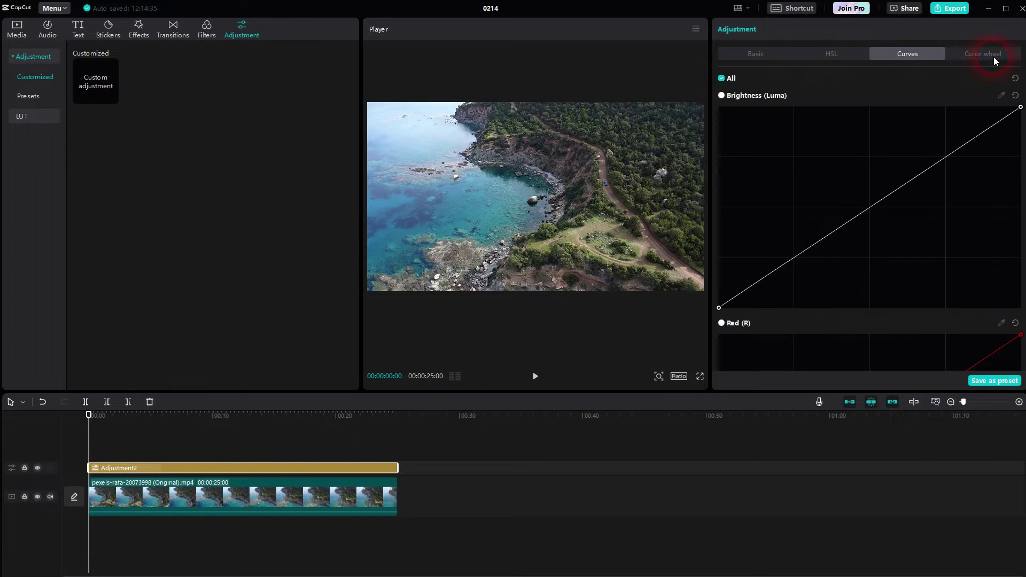
click(993, 57)
click(758, 53)
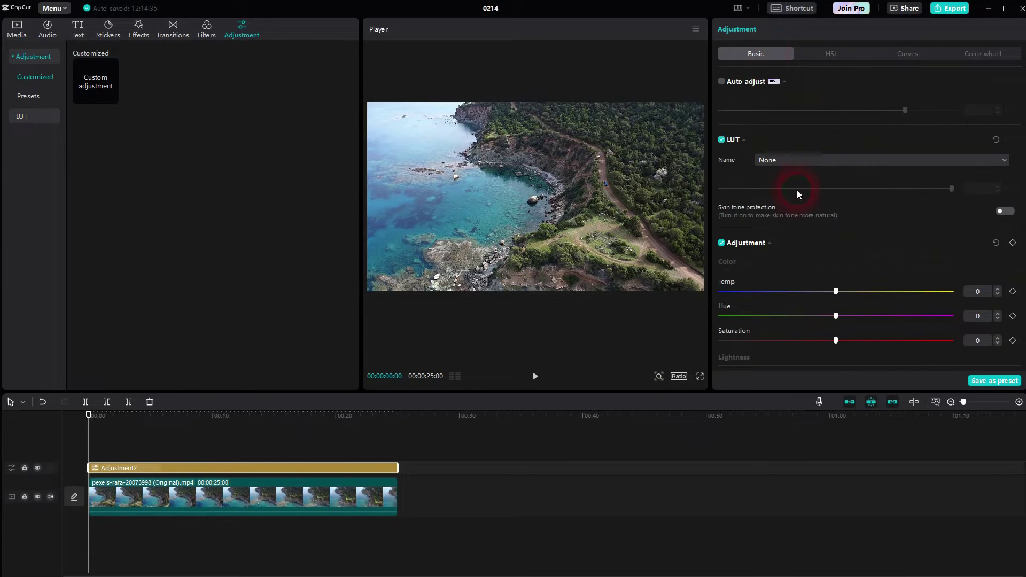
scroll(838, 225, down, 2)
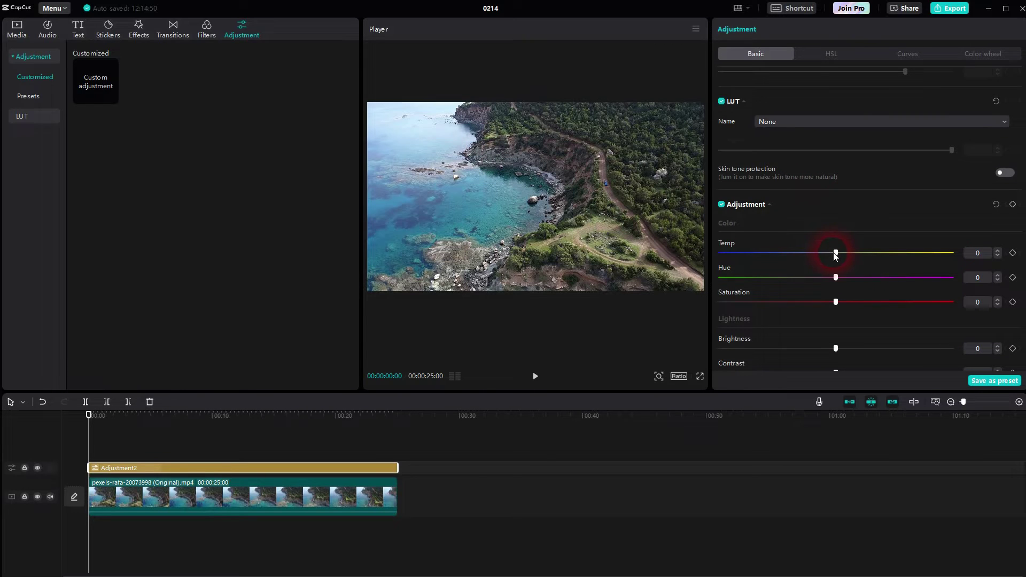
drag(827, 253, 765, 252)
drag(837, 279, 775, 280)
drag(836, 303, 791, 308)
click(38, 468)
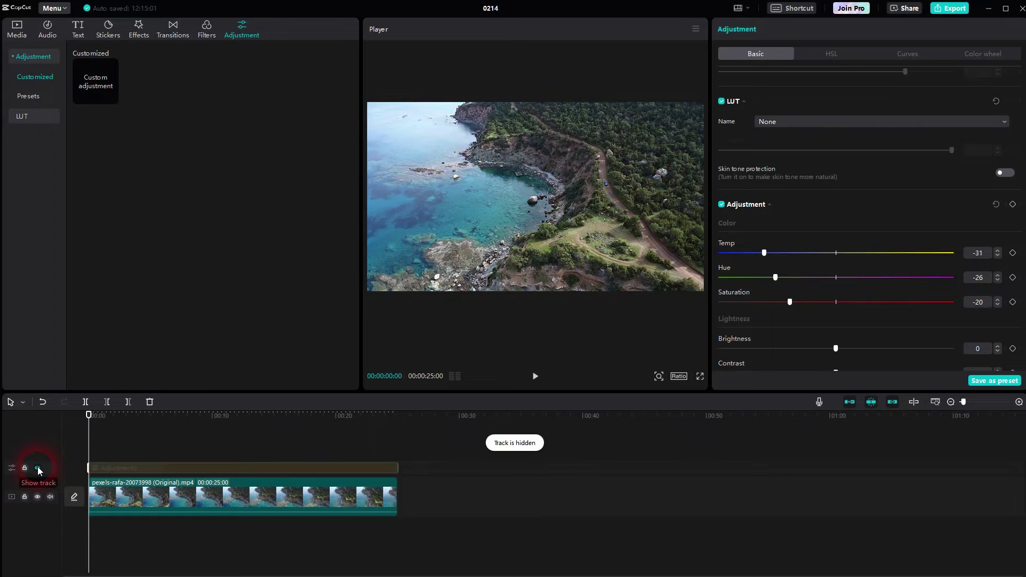
click(38, 468)
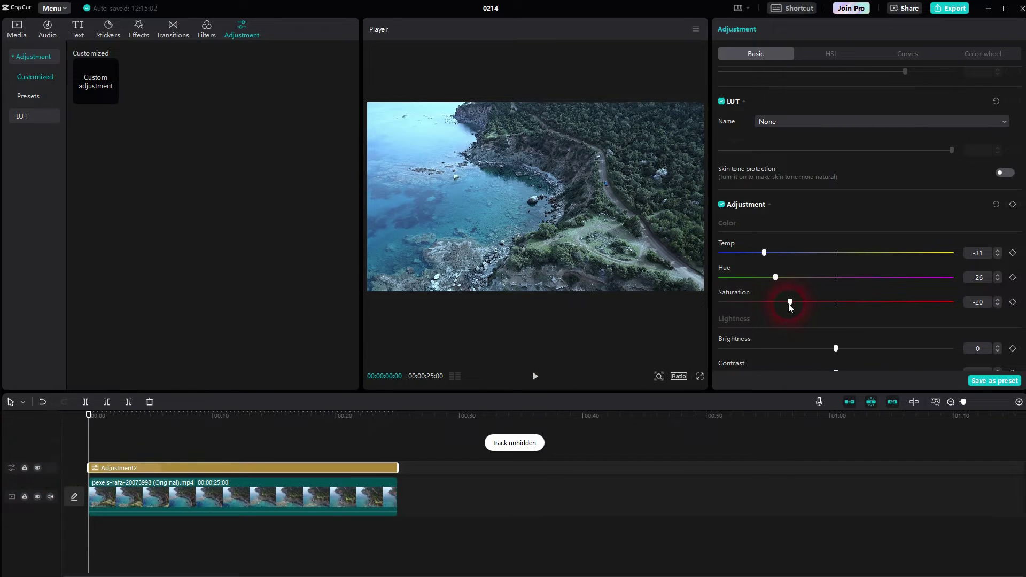
drag(790, 307, 882, 304)
drag(766, 254, 888, 255)
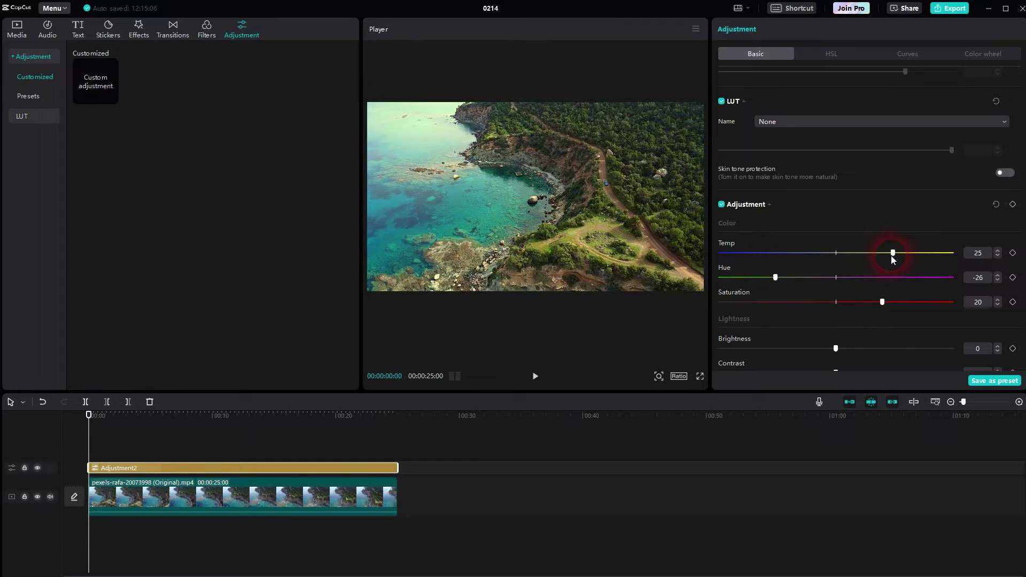
drag(776, 277, 811, 283)
click(37, 469)
click(37, 469)
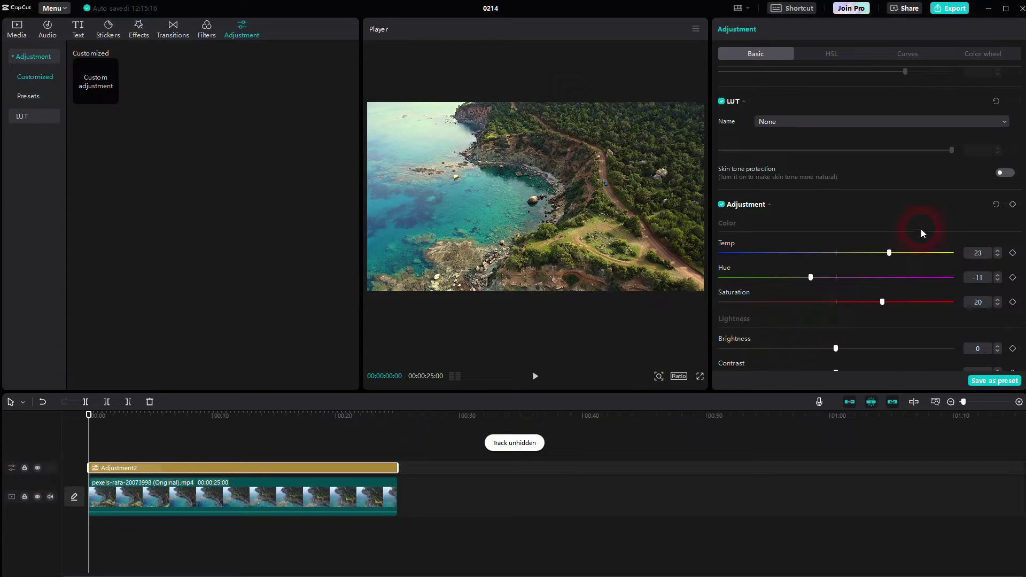
scroll(918, 214, up, 1)
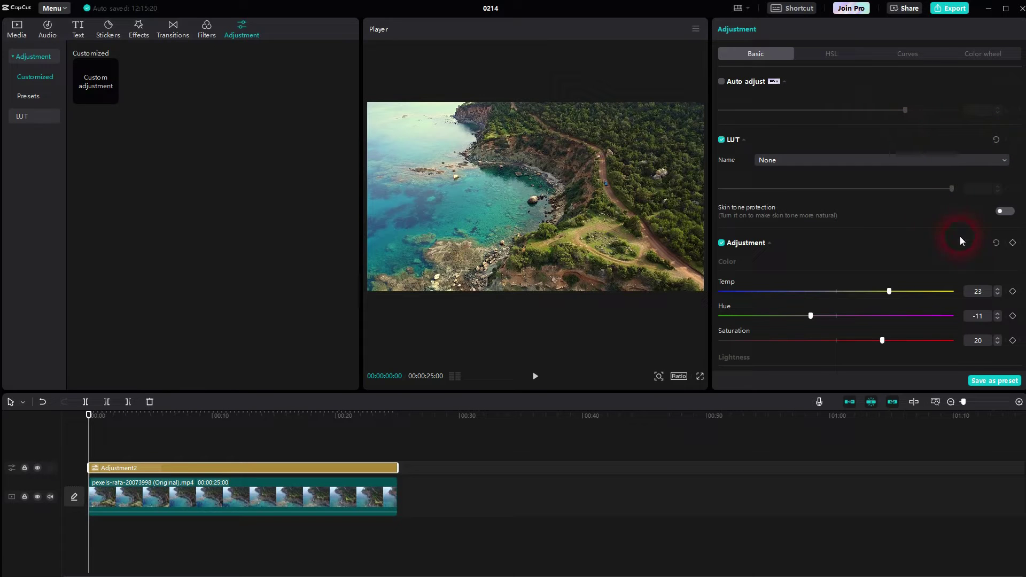
click(997, 244)
scroll(877, 249, down, 4)
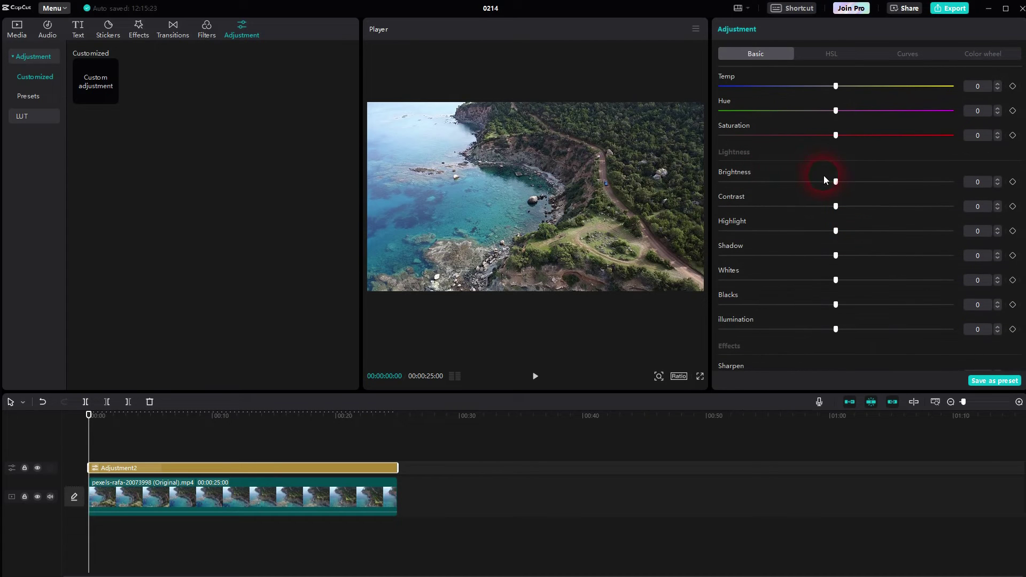
mouse_move(838, 214)
mouse_down()
mouse_move(970, 212)
mouse_move(833, 215)
mouse_up()
scroll(881, 237, down, 3)
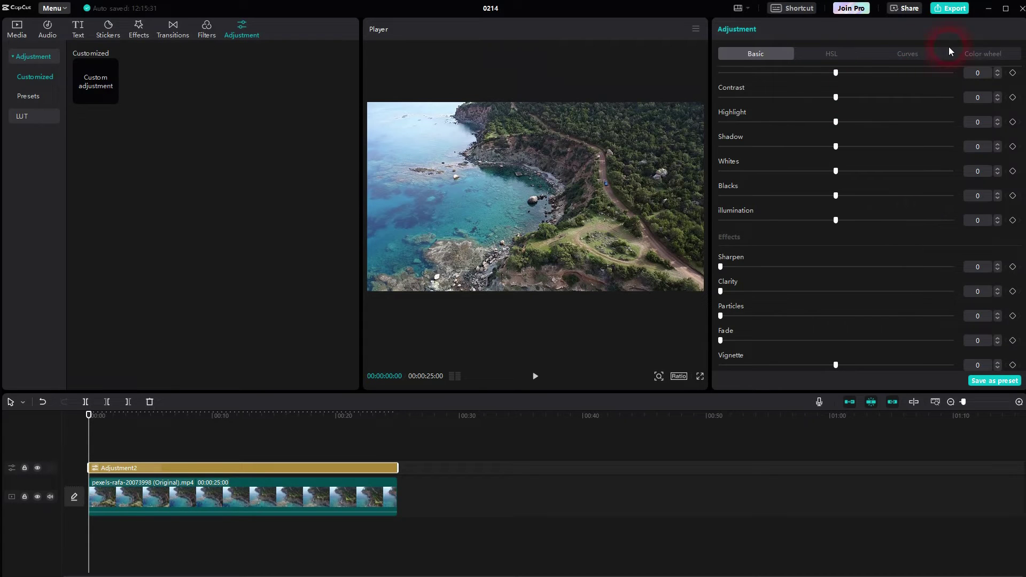
Step: Try Tint wheel shifts toward red and then blue, reducing the tint intensity
click(980, 52)
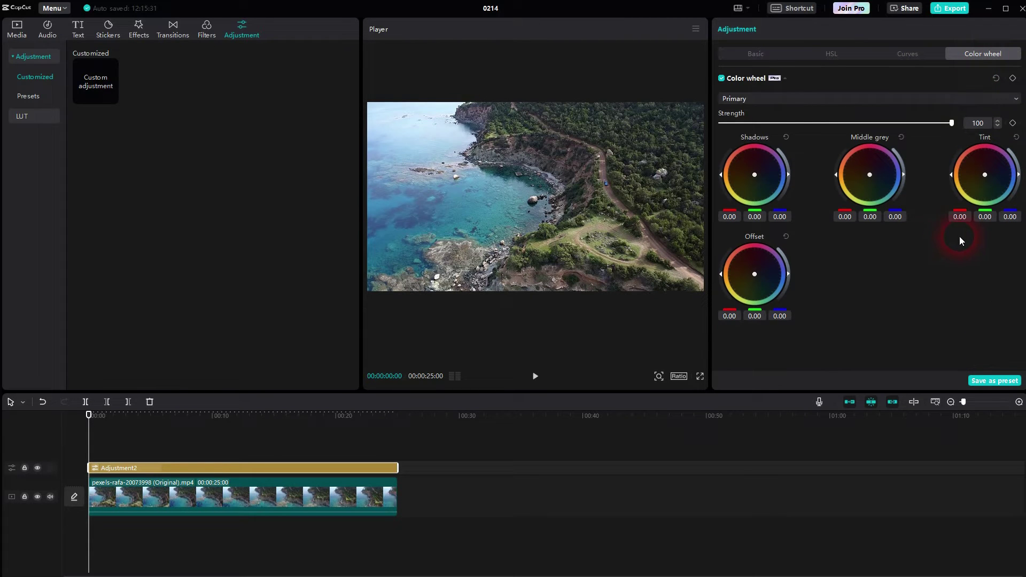
drag(996, 188, 985, 170)
drag(986, 116, 1023, 155)
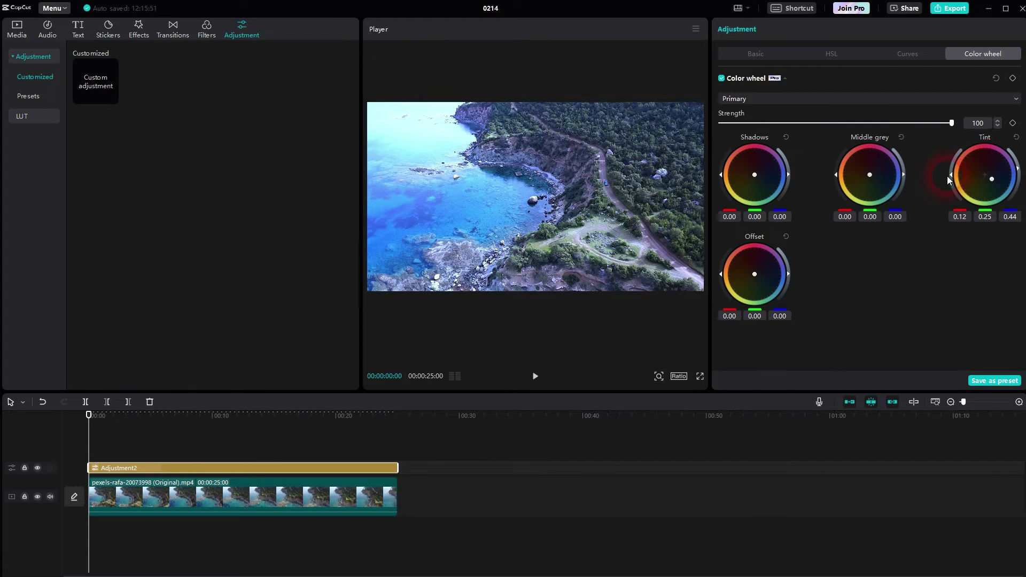
drag(948, 179, 946, 155)
Step: Desaturate and darken the shadows, lower Strength, then reset every colour wheel to neutral
mouse_move(723, 174)
mouse_down()
mouse_move(725, 190)
mouse_move(707, 161)
mouse_move(720, 182)
mouse_up()
drag(789, 173, 776, 210)
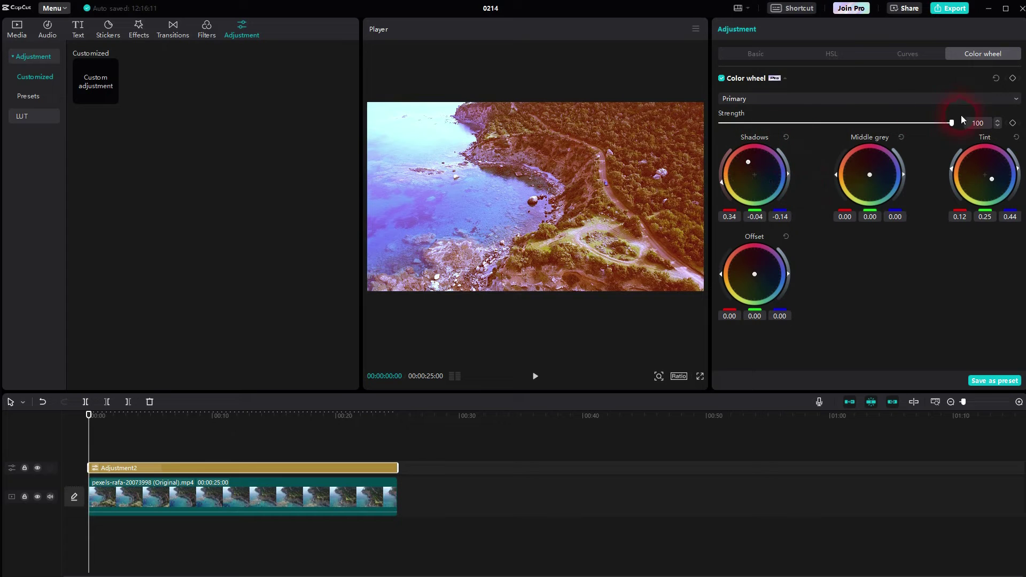
drag(952, 124, 871, 127)
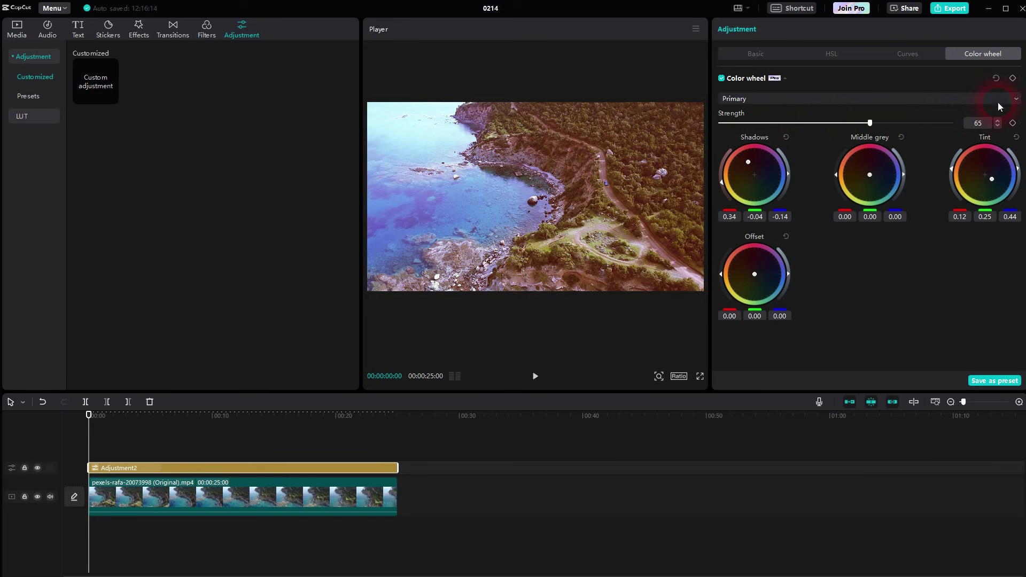
click(996, 79)
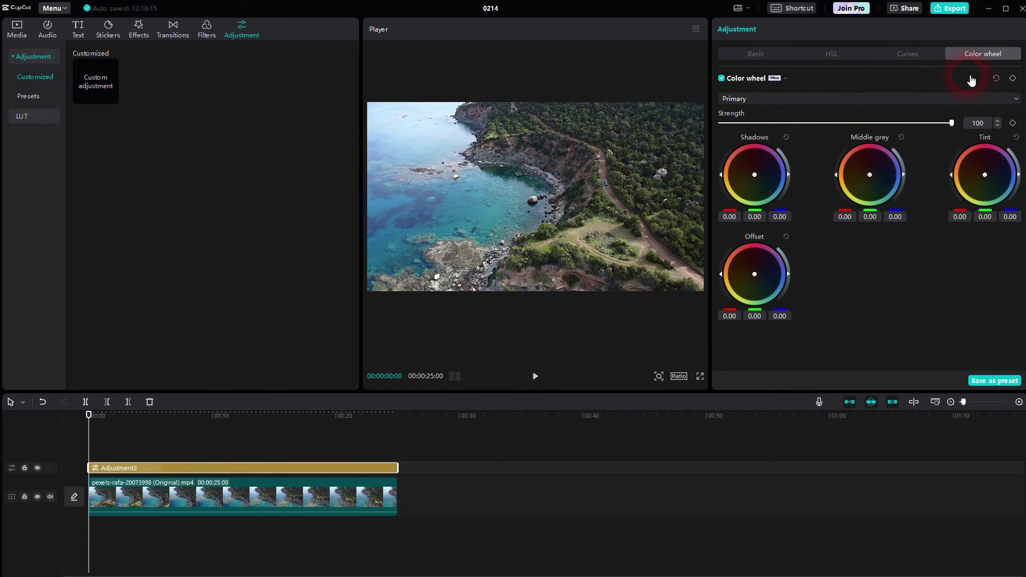
Step: Bend the Brightness (Luma) curve into an S-curve with three points, fine-tuning the lower point
click(916, 54)
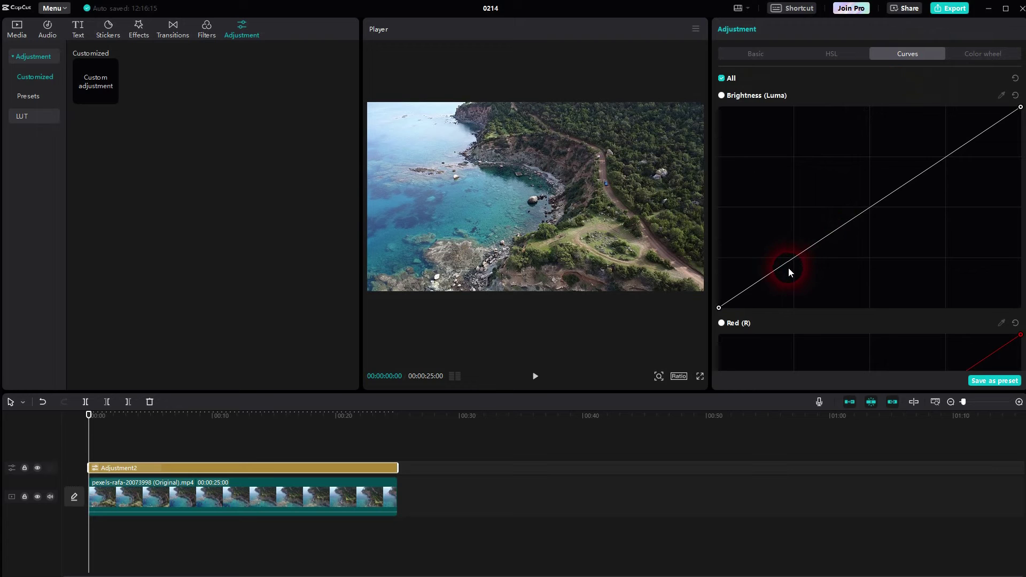
drag(793, 267, 803, 277)
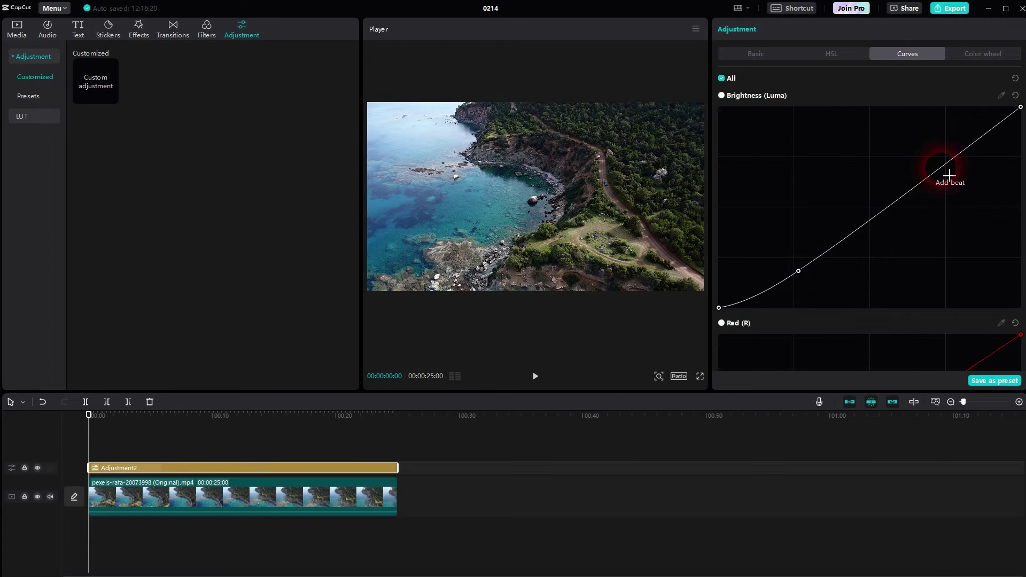
drag(943, 165, 949, 159)
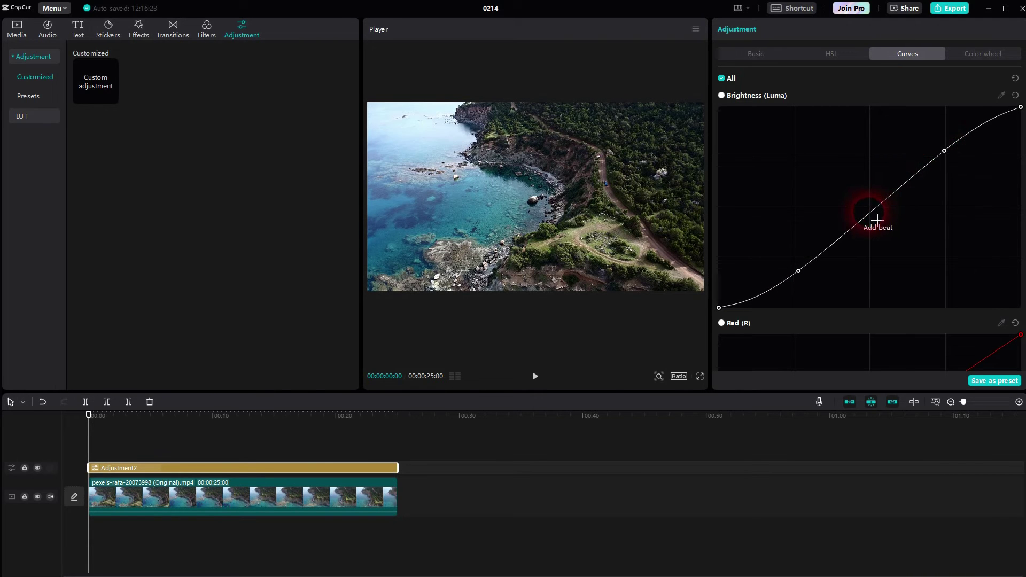
drag(877, 217, 875, 214)
click(786, 288)
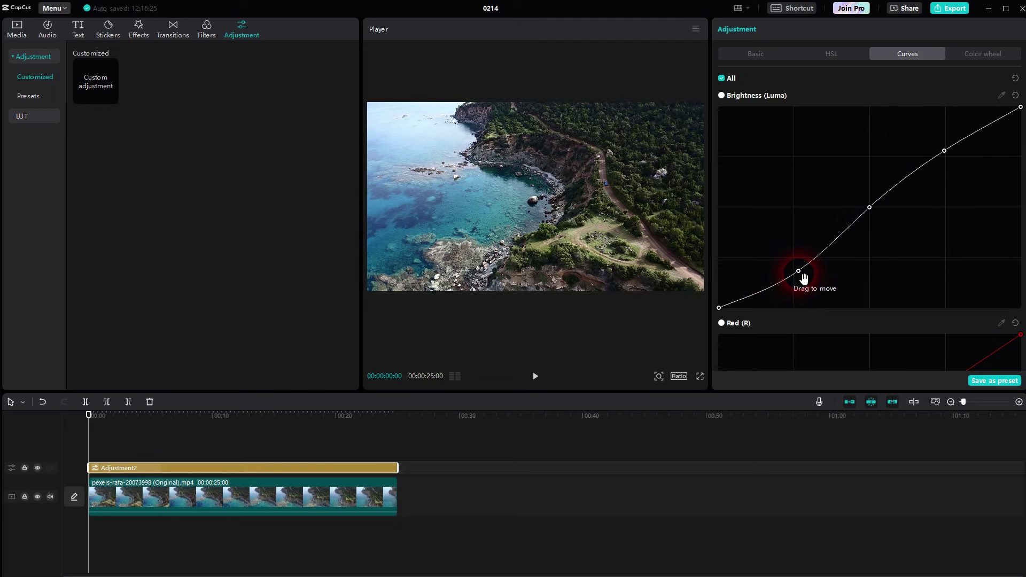
drag(798, 273, 794, 270)
click(869, 259)
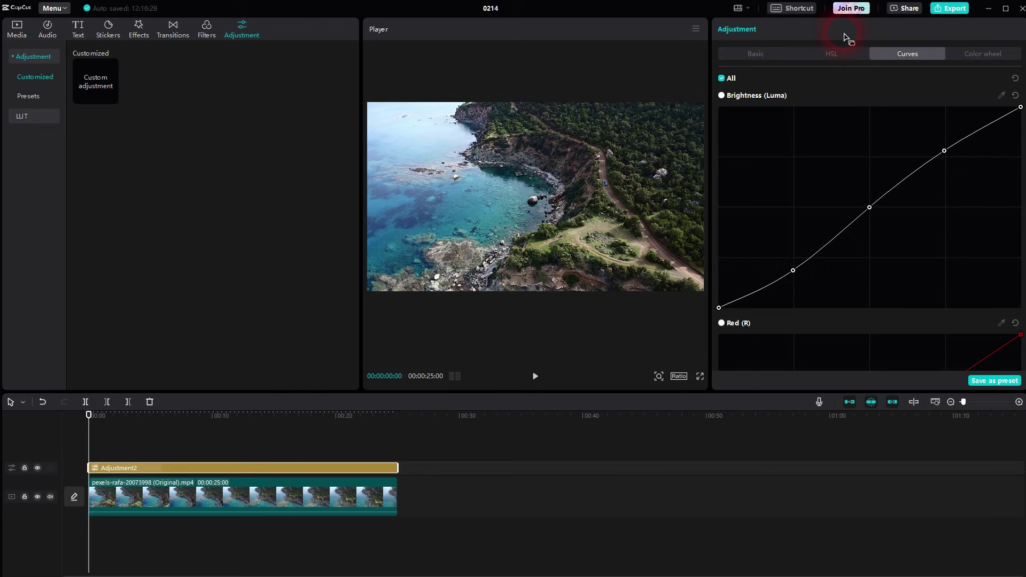
Step: Straighten the brightness curve, then set HSL blues to Hue 55, Saturation 29, Brightness -17
click(1015, 79)
click(839, 54)
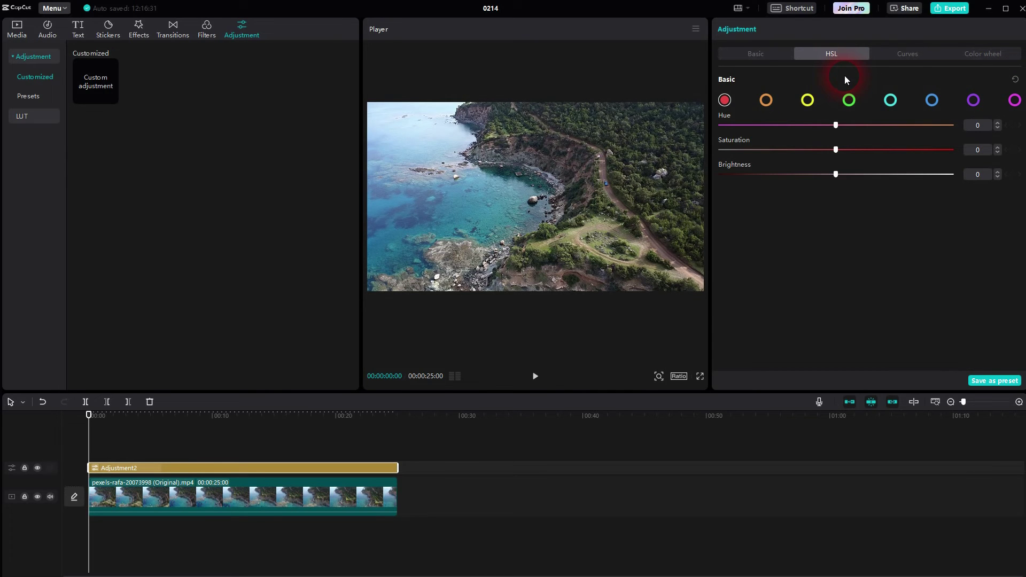
click(929, 99)
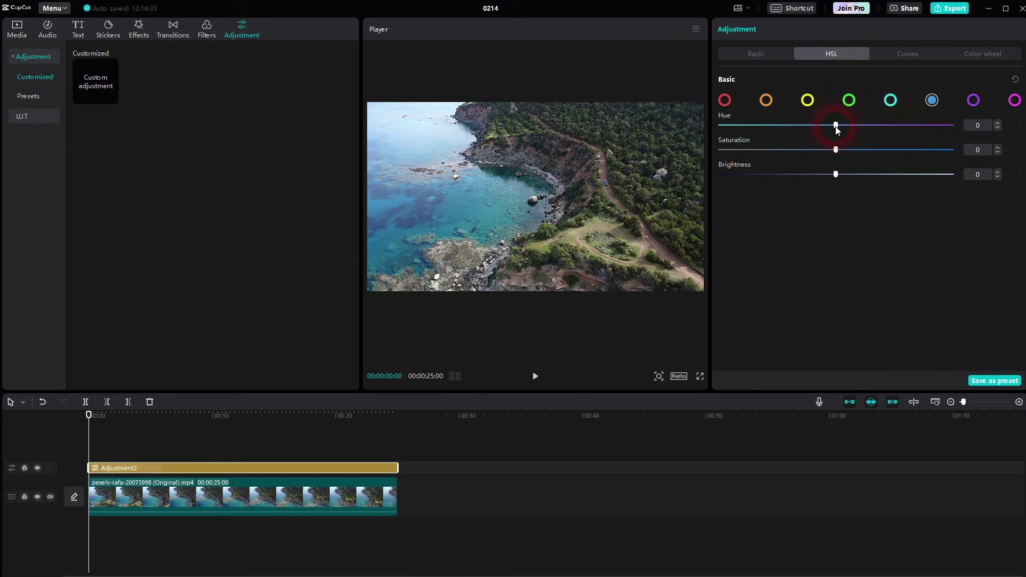
drag(838, 127, 899, 129)
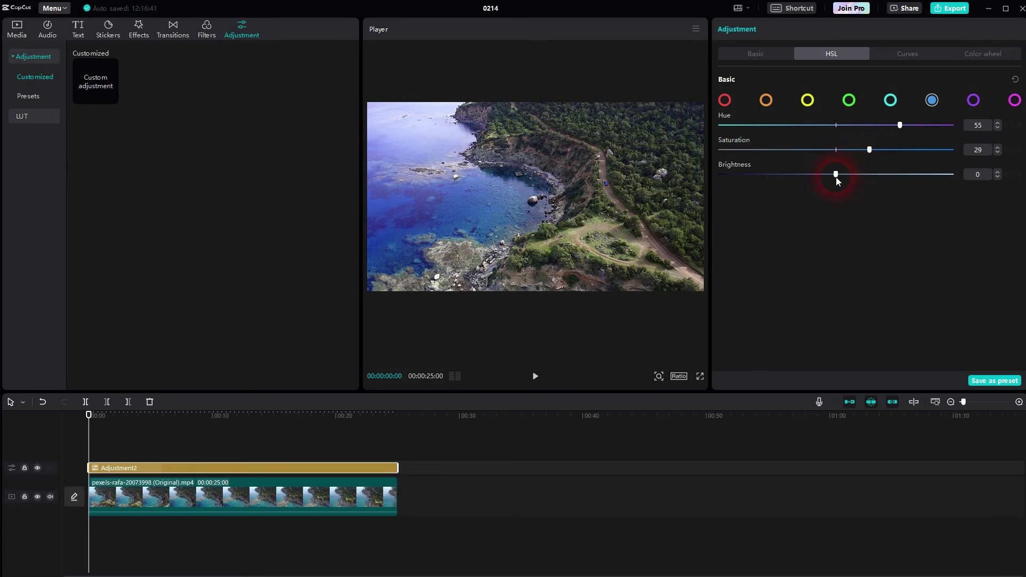
drag(837, 180, 816, 170)
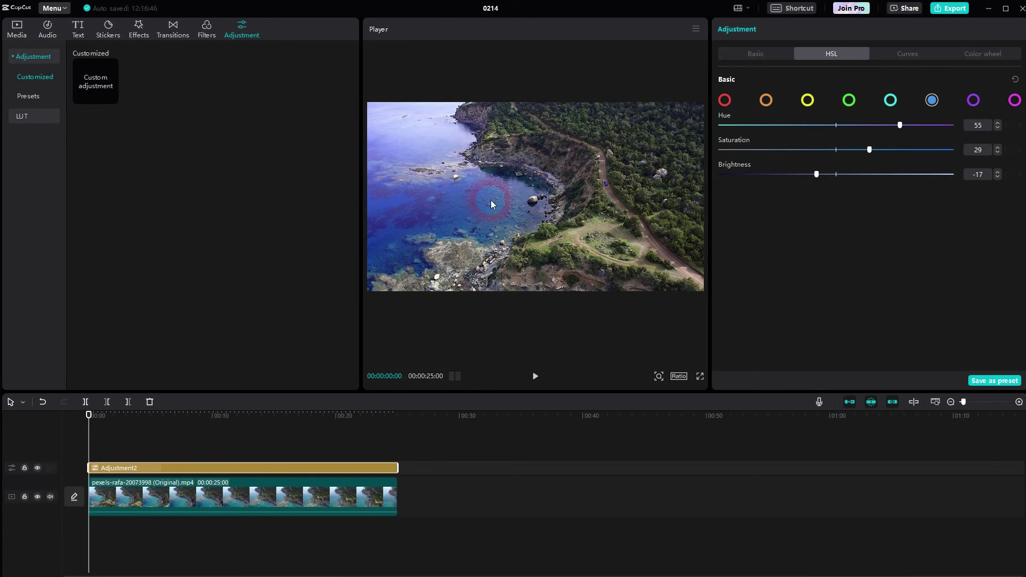
Step: Set the HSL greens to Hue 56, Saturation 5, Brightness 60, toggling layer visibility to compare
click(849, 102)
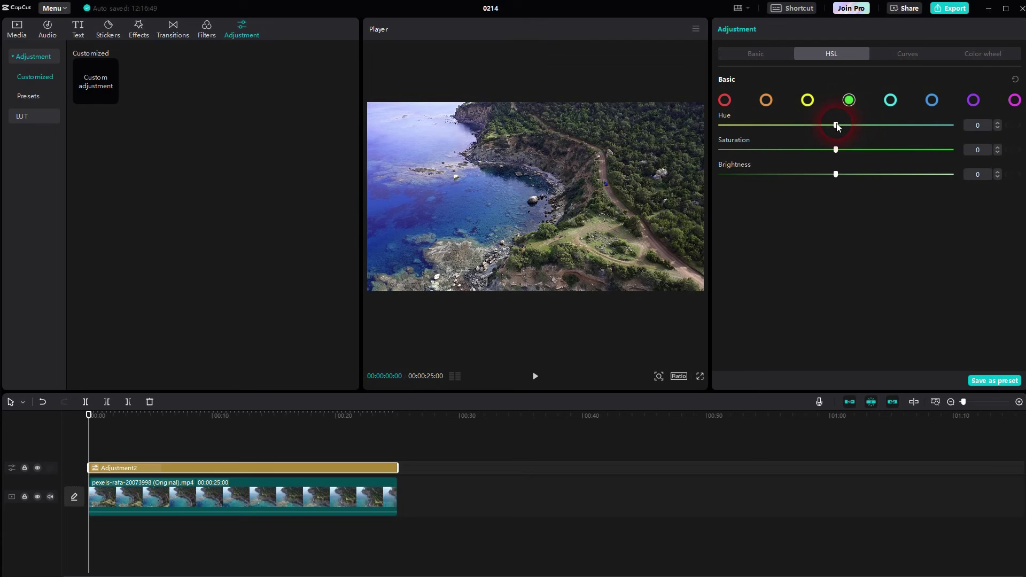
drag(848, 127, 906, 176)
click(37, 468)
click(37, 467)
click(37, 468)
click(38, 468)
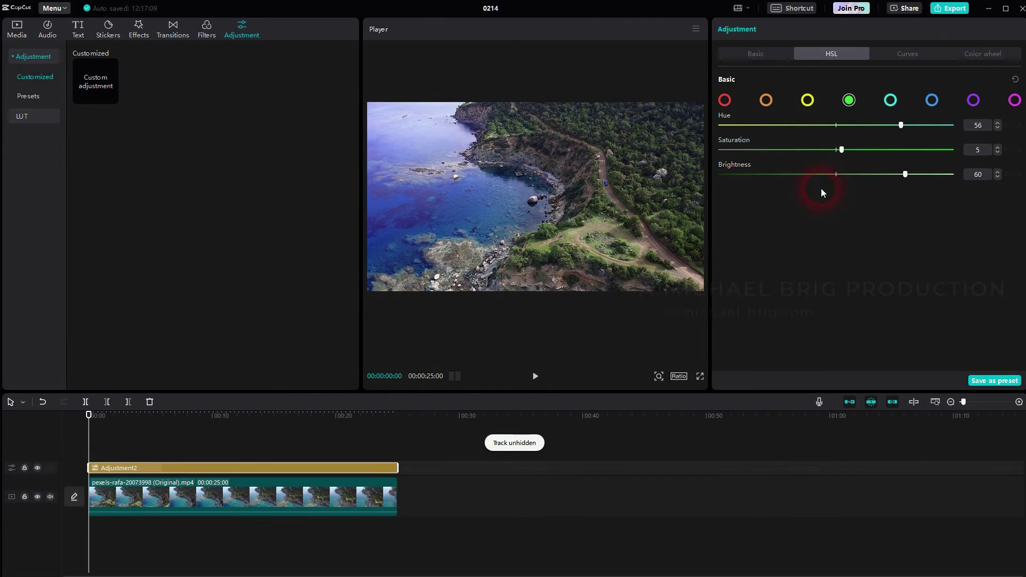